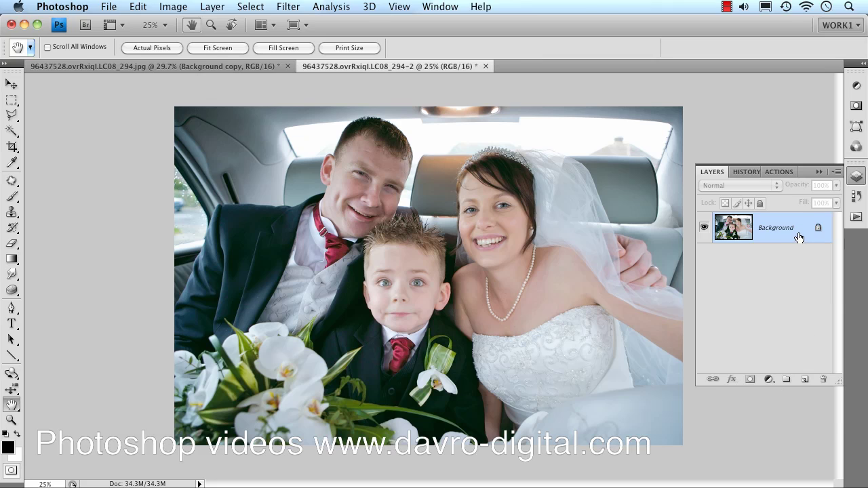
Duplicate the Background as Layer 1 in Screen mode and add an empty Layer 2 above it.
{"action": "left_click_drag", "start_coordinate": [794, 226], "coordinate": [776, 238]}
{"action": "key", "text": "super+j"}
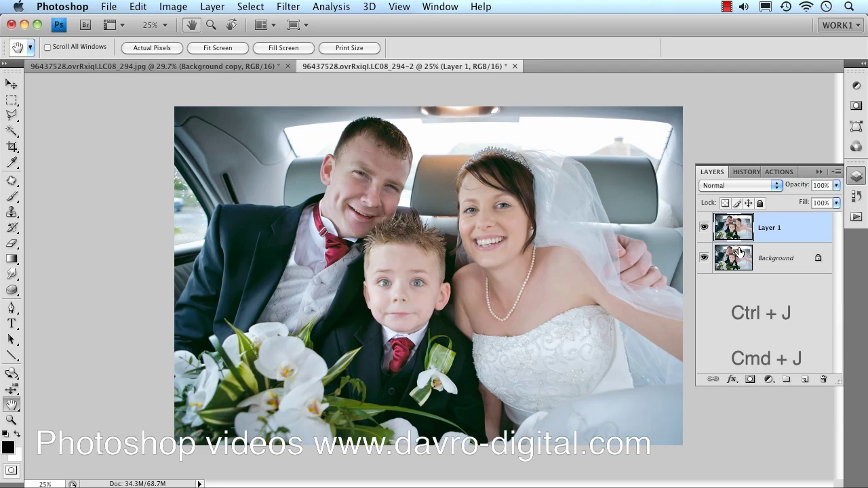
{"action": "left_click", "coordinate": [737, 184]}
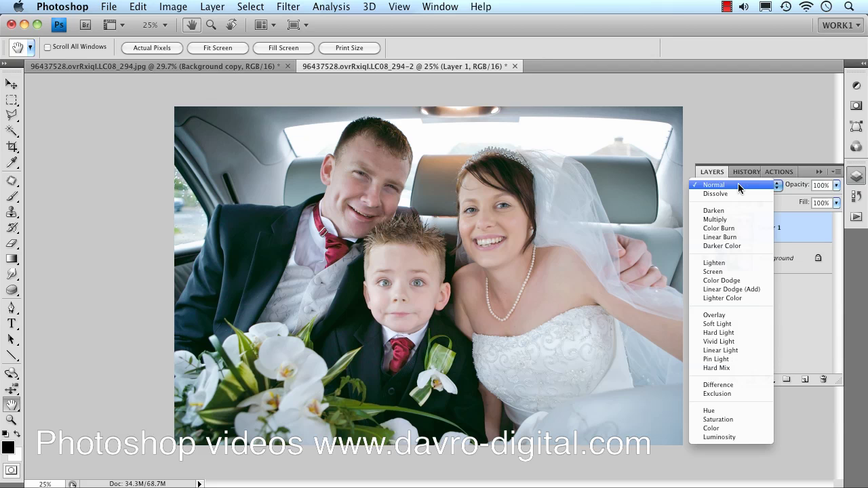
{"action": "left_click", "coordinate": [731, 272]}
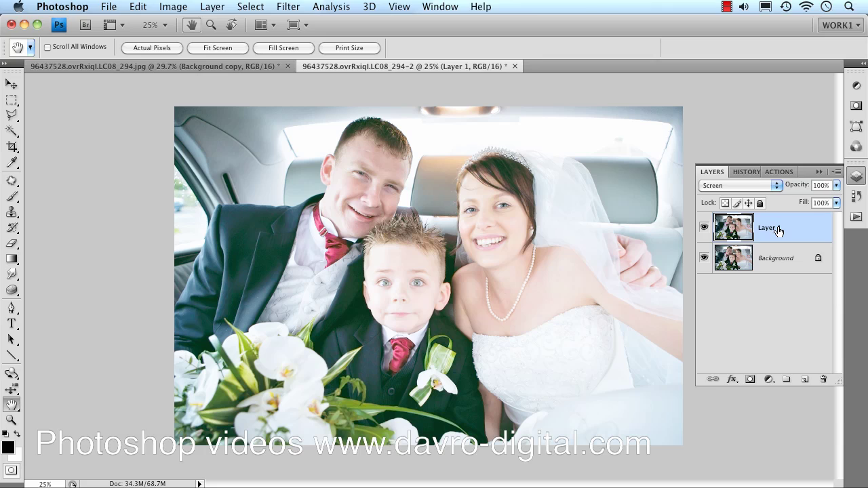
{"action": "left_click", "coordinate": [805, 379]}
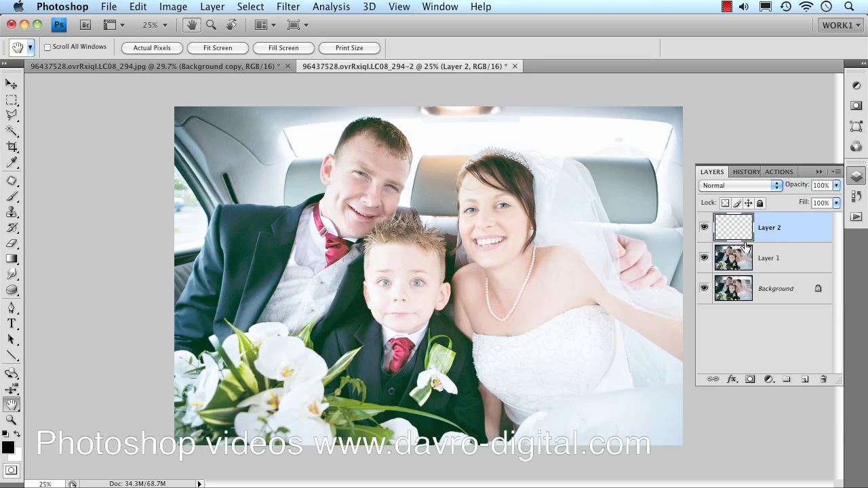
Merge the visible image into Layer 2 and soften it with a 9.3-pixel Gaussian Blur.
{"action": "left_click", "coordinate": [210, 6]}
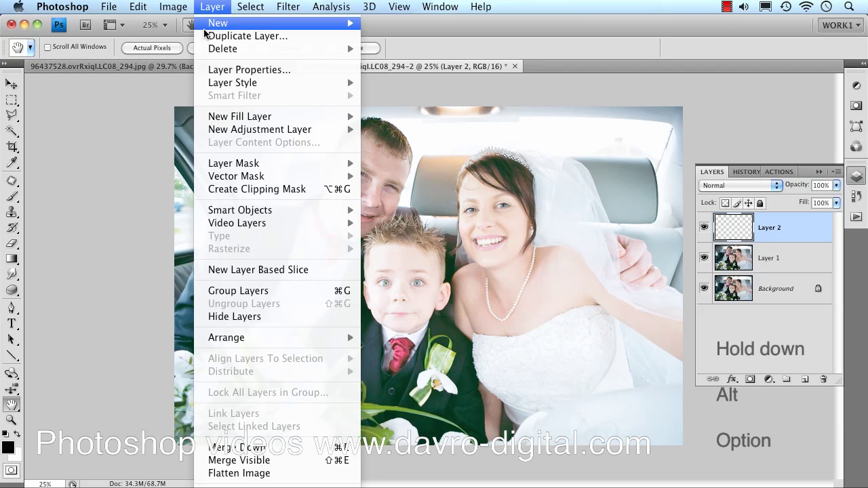
{"action": "left_click", "coordinate": [274, 460], "text": "alt"}
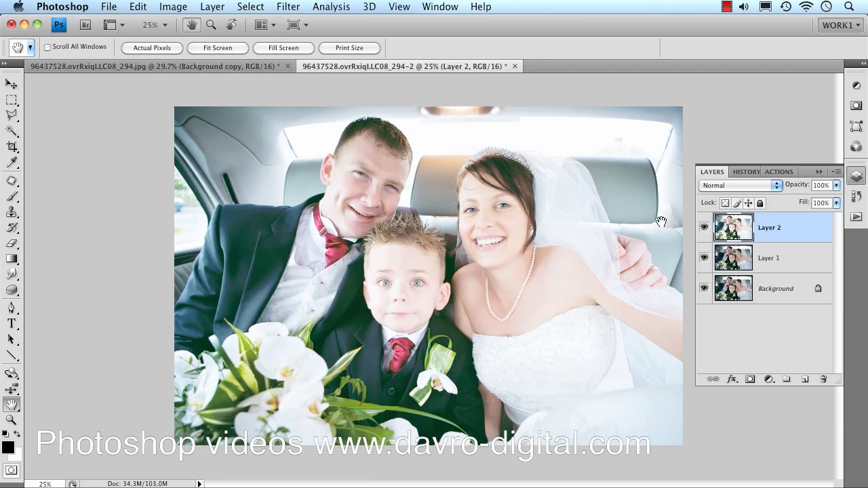
{"action": "left_click", "coordinate": [287, 8]}
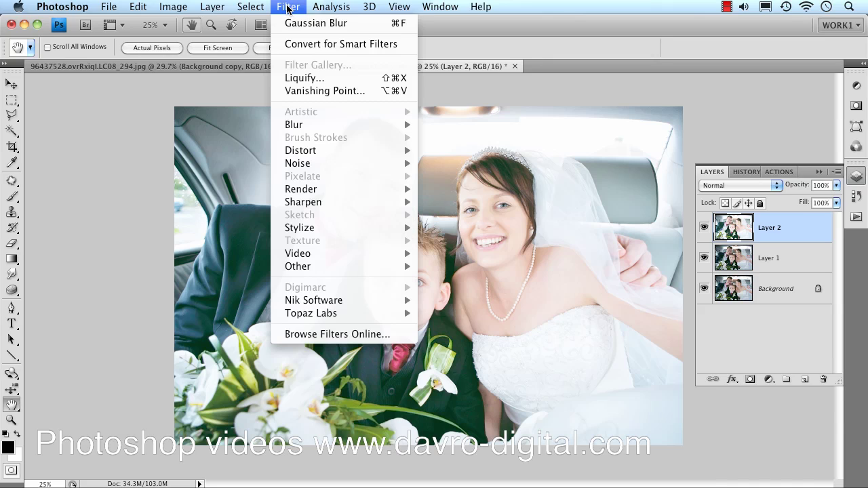
{"action": "mouse_move", "coordinate": [293, 126]}
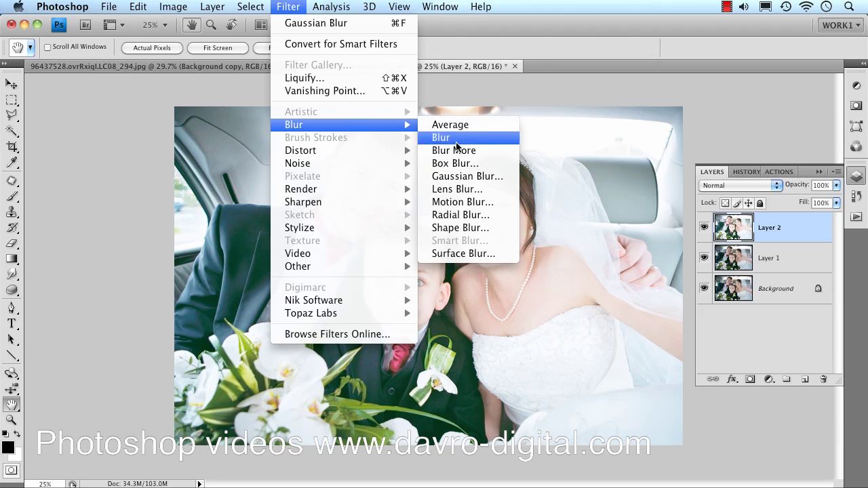
{"action": "left_click", "coordinate": [465, 175]}
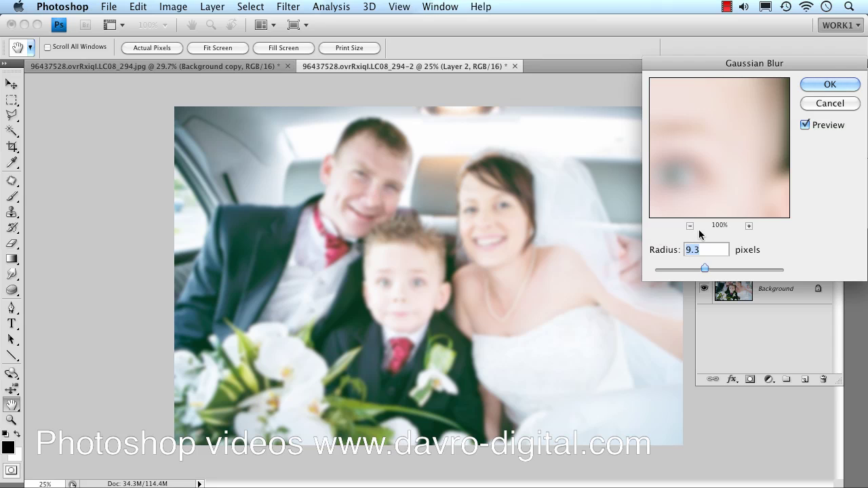
{"action": "left_click", "coordinate": [823, 86]}
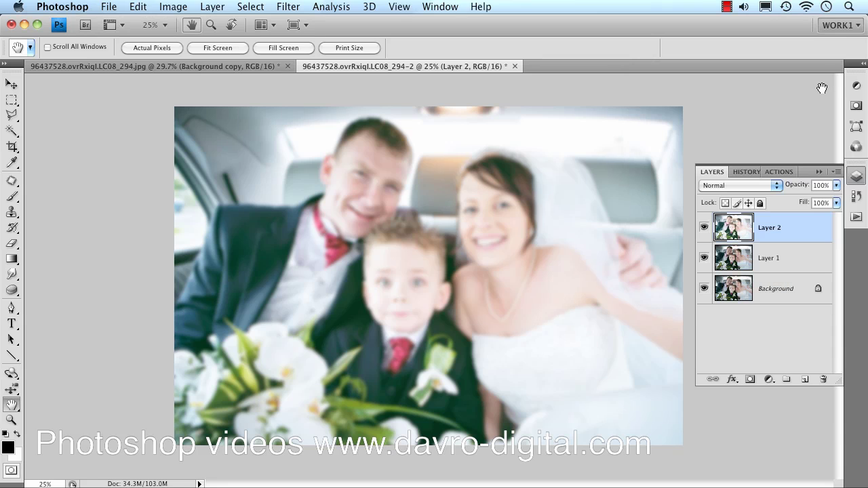
Set Layer 2 to Multiply and stamp all visible layers into a new Layer 3.
{"action": "left_click", "coordinate": [738, 186]}
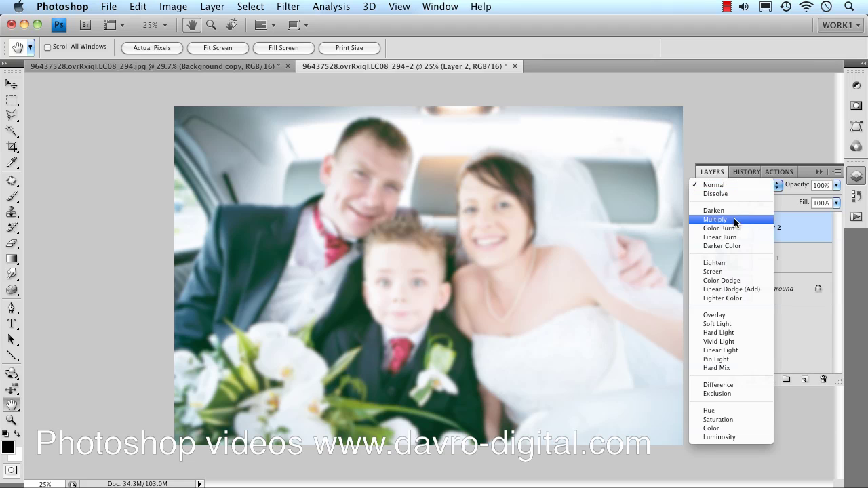
{"action": "left_click", "coordinate": [734, 219]}
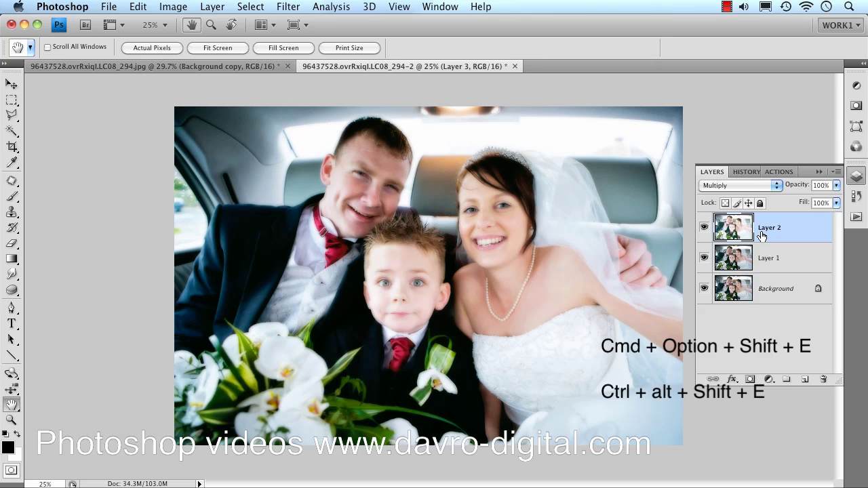
{"action": "key", "text": "ctrl+alt+shift+e"}
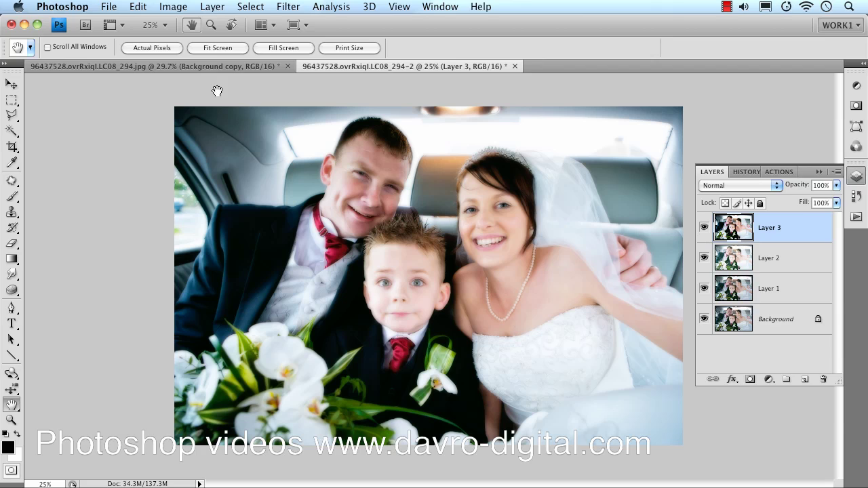
In Shadows/Highlights, set Shadows Amount 61% and Radius 58 px, and raise Highlights Amount.
{"action": "left_click", "coordinate": [168, 8]}
{"action": "mouse_move", "coordinate": [217, 43]}
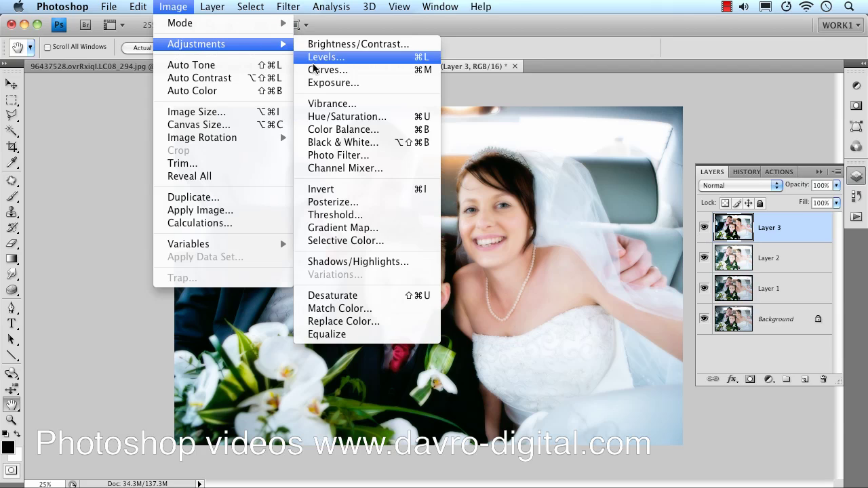
{"action": "left_click", "coordinate": [391, 263]}
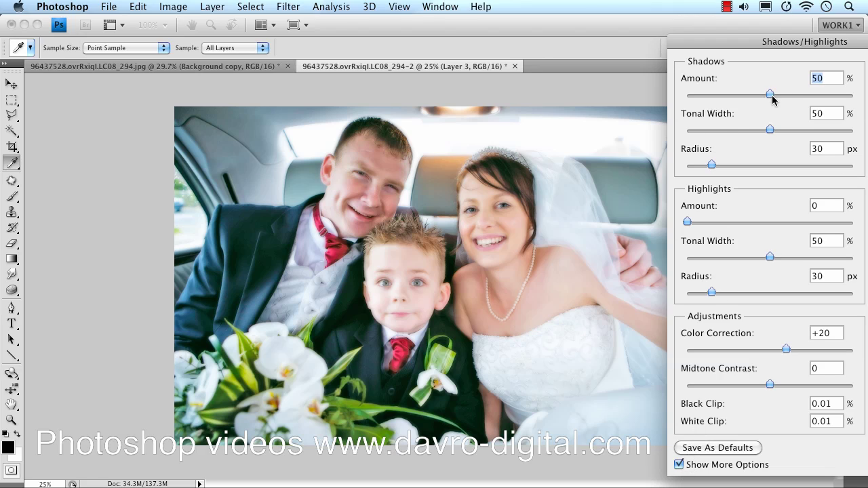
{"action": "left_click_drag", "start_coordinate": [769, 92], "coordinate": [788, 95]}
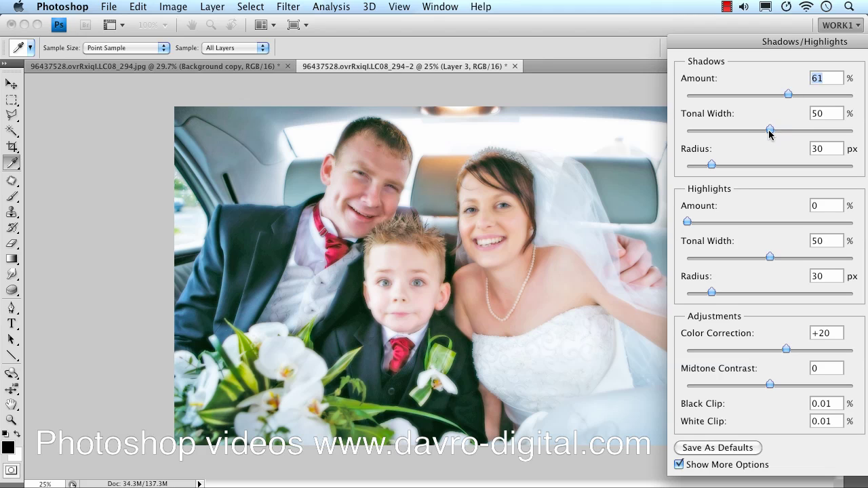
{"action": "mouse_move", "coordinate": [769, 130]}
{"action": "left_mouse_down"}
{"action": "mouse_move", "coordinate": [752, 129]}
{"action": "mouse_move", "coordinate": [774, 131]}
{"action": "mouse_move", "coordinate": [764, 132]}
{"action": "left_mouse_up"}
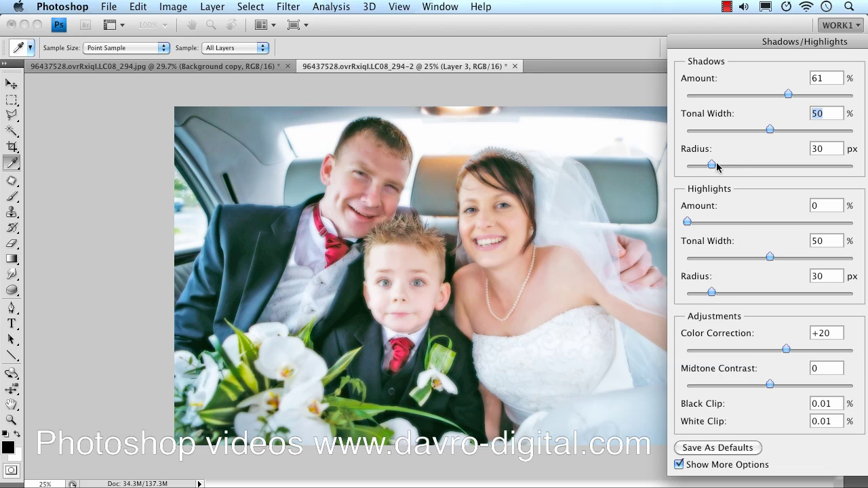
{"action": "left_click_drag", "start_coordinate": [712, 165], "coordinate": [734, 165]}
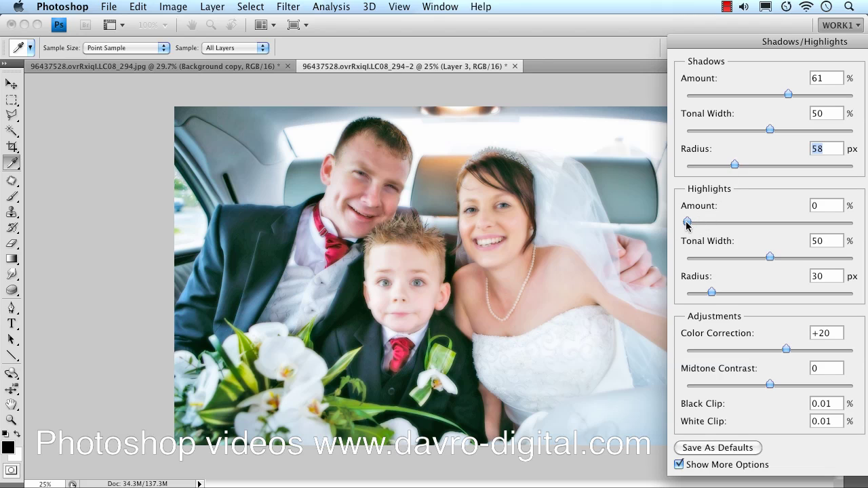
{"action": "left_click_drag", "start_coordinate": [687, 226], "coordinate": [714, 227]}
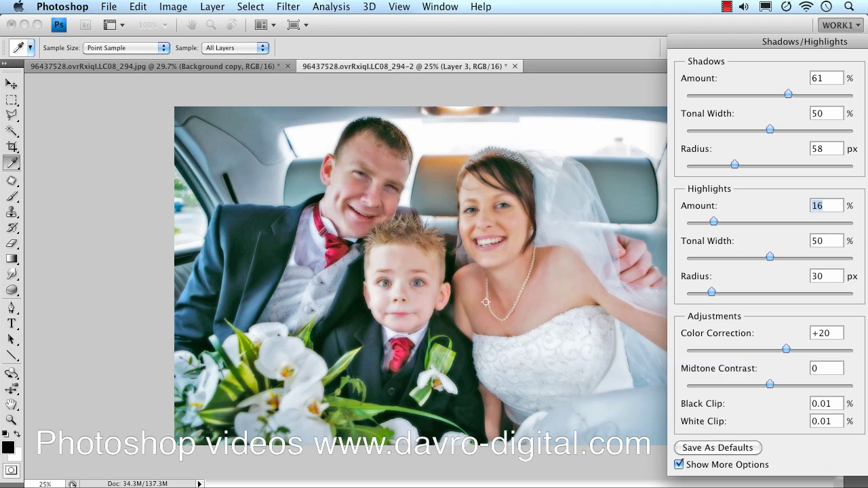
Set Highlights Tonal Width 27%, Radius 44 px and Color Correction +14, then apply the adjustment.
{"action": "left_click_drag", "start_coordinate": [714, 225], "coordinate": [711, 225]}
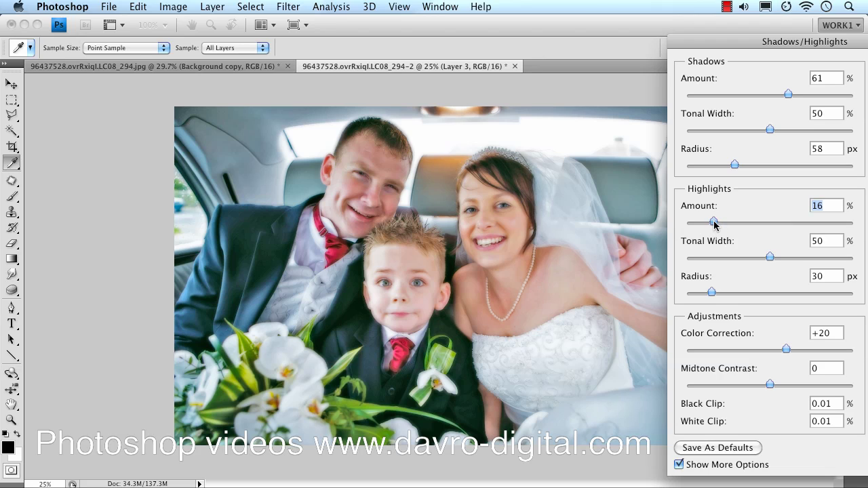
{"action": "left_click_drag", "start_coordinate": [770, 257], "coordinate": [731, 258]}
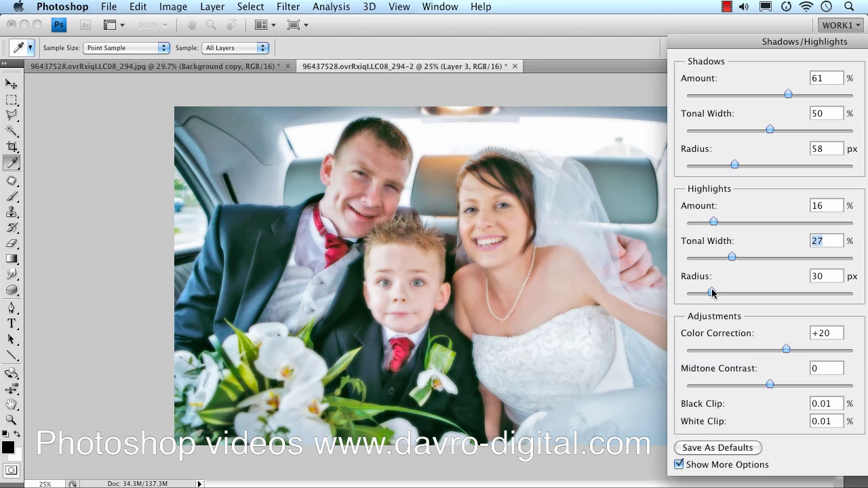
{"action": "left_click_drag", "start_coordinate": [712, 292], "coordinate": [732, 294]}
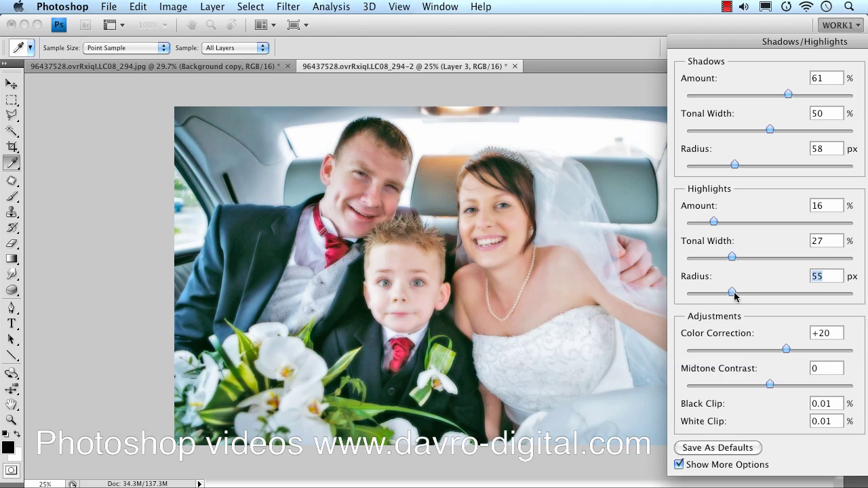
{"action": "left_click_drag", "start_coordinate": [733, 294], "coordinate": [723, 294]}
{"action": "mouse_move", "coordinate": [786, 348]}
{"action": "left_mouse_down"}
{"action": "mouse_move", "coordinate": [818, 353]}
{"action": "mouse_move", "coordinate": [721, 351]}
{"action": "mouse_move", "coordinate": [797, 351]}
{"action": "mouse_move", "coordinate": [785, 354]}
{"action": "left_mouse_up"}
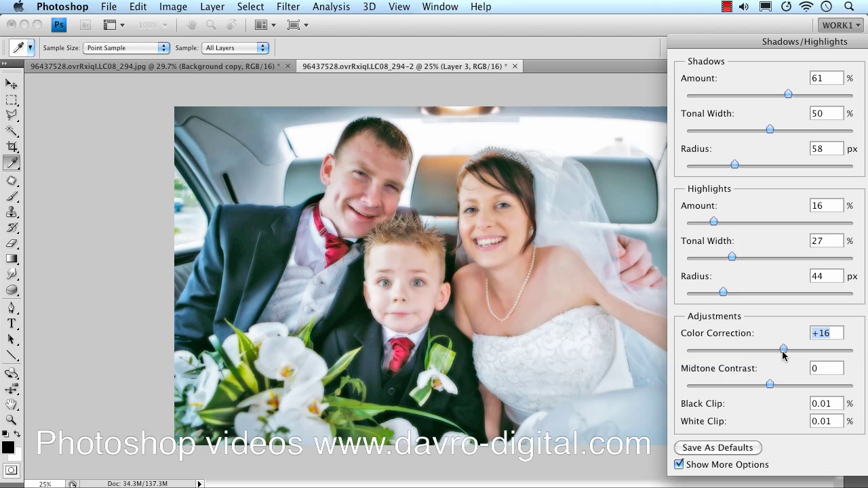
{"action": "left_click_drag", "start_coordinate": [783, 353], "coordinate": [781, 352]}
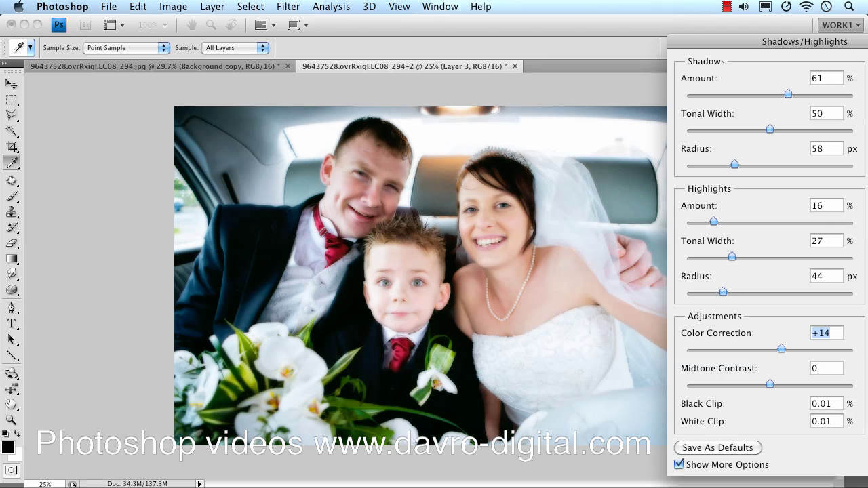
{"action": "key", "text": "Return"}
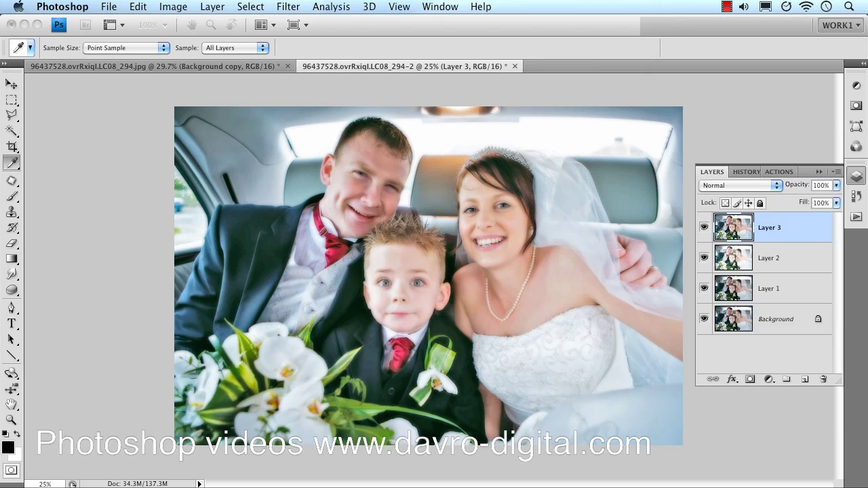
Open Match Color for Layer 3, undoing an accidental Desaturate first.
{"action": "key", "text": "h"}
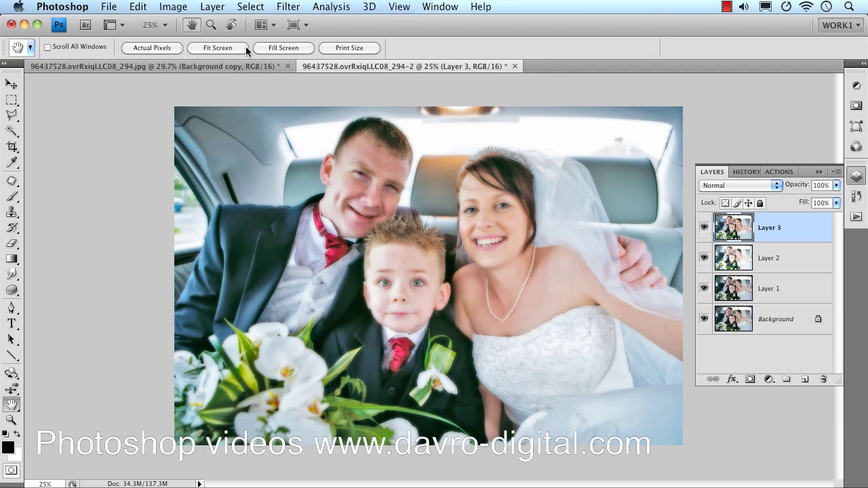
{"action": "left_click", "coordinate": [172, 7]}
{"action": "mouse_move", "coordinate": [197, 44]}
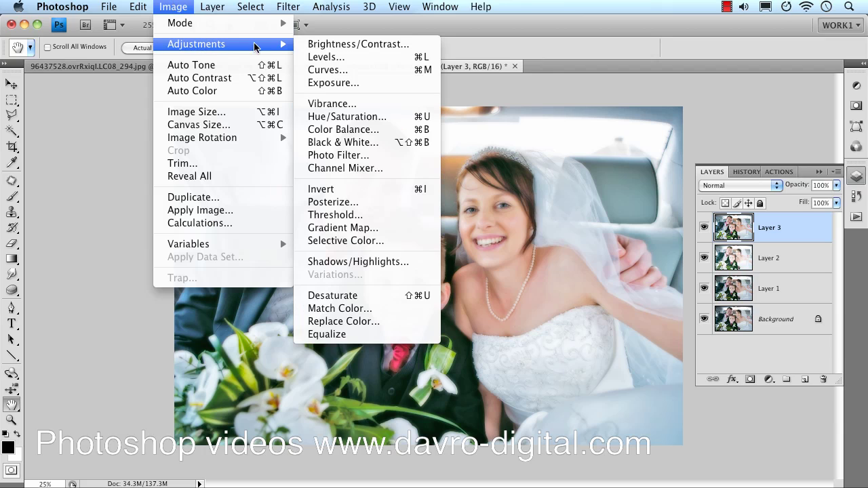
{"action": "left_click", "coordinate": [366, 296]}
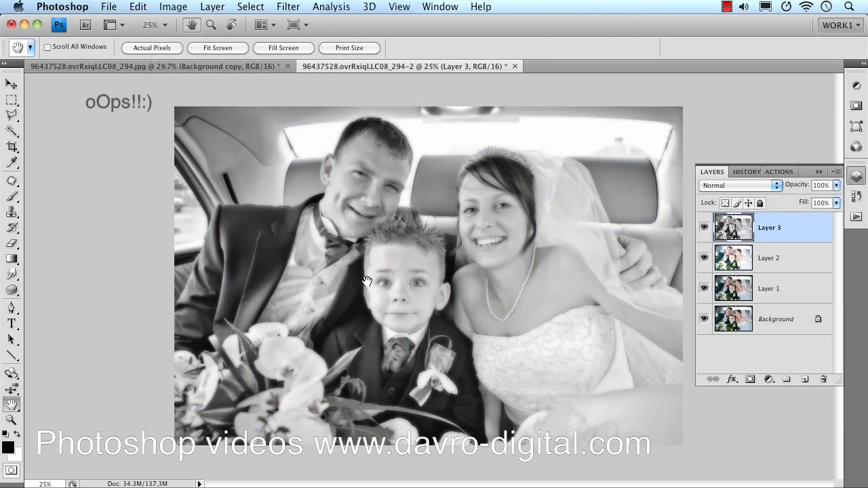
{"action": "key", "text": "super+z"}
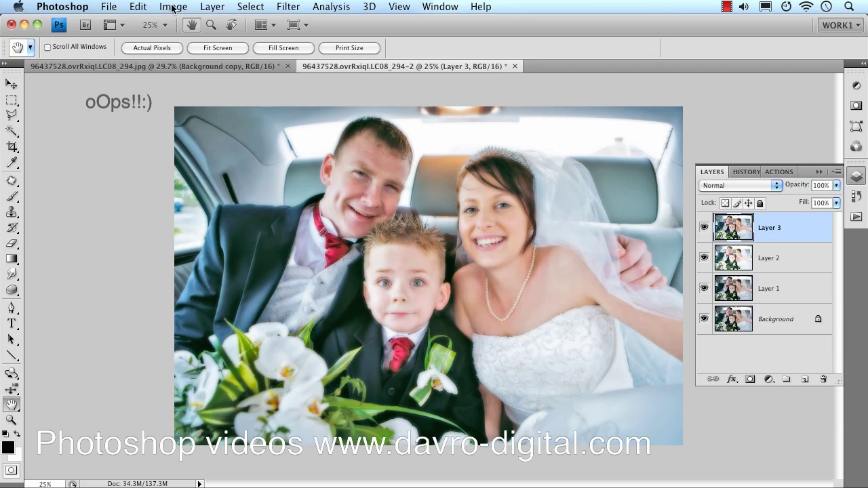
{"action": "left_click", "coordinate": [173, 6]}
{"action": "mouse_move", "coordinate": [264, 44]}
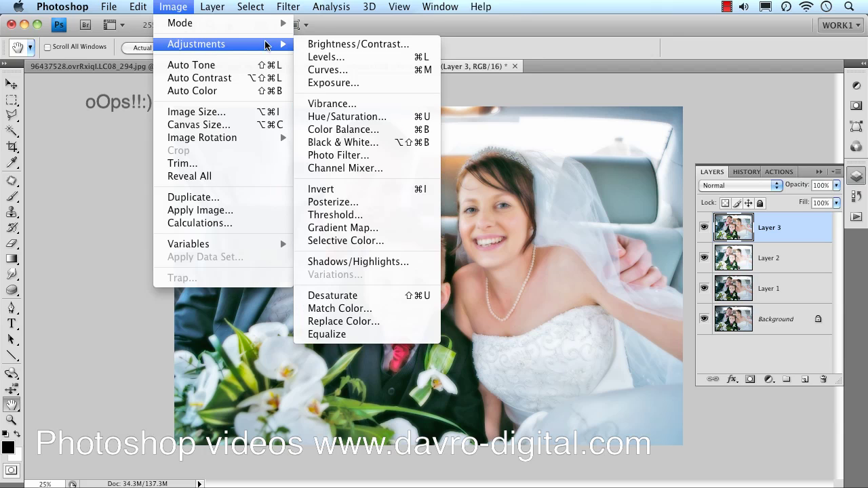
{"action": "left_click", "coordinate": [375, 309]}
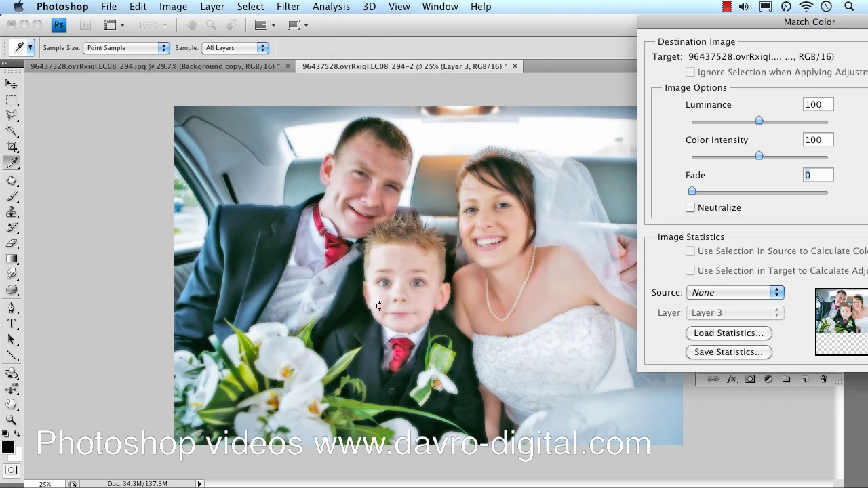
Apply Match Color with Neutralize on, Fade 31, Color Intensity 91 and Luminance 114.
{"action": "left_click", "coordinate": [691, 208]}
{"action": "left_click_drag", "start_coordinate": [696, 187], "coordinate": [731, 192]}
{"action": "mouse_move", "coordinate": [760, 156]}
{"action": "left_mouse_down"}
{"action": "mouse_move", "coordinate": [797, 157]}
{"action": "mouse_move", "coordinate": [752, 158]}
{"action": "left_mouse_up"}
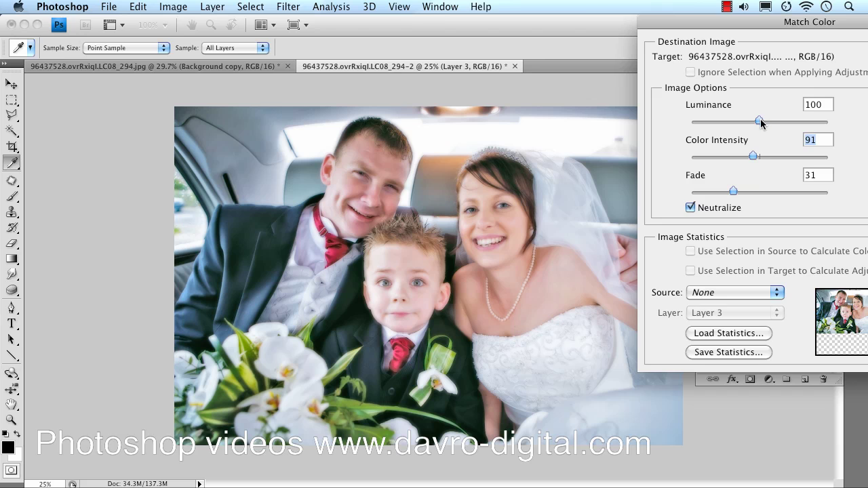
{"action": "mouse_move", "coordinate": [760, 122]}
{"action": "left_mouse_down"}
{"action": "mouse_move", "coordinate": [777, 121]}
{"action": "mouse_move", "coordinate": [744, 123]}
{"action": "mouse_move", "coordinate": [769, 124]}
{"action": "left_mouse_up"}
{"action": "key", "text": "Return"}
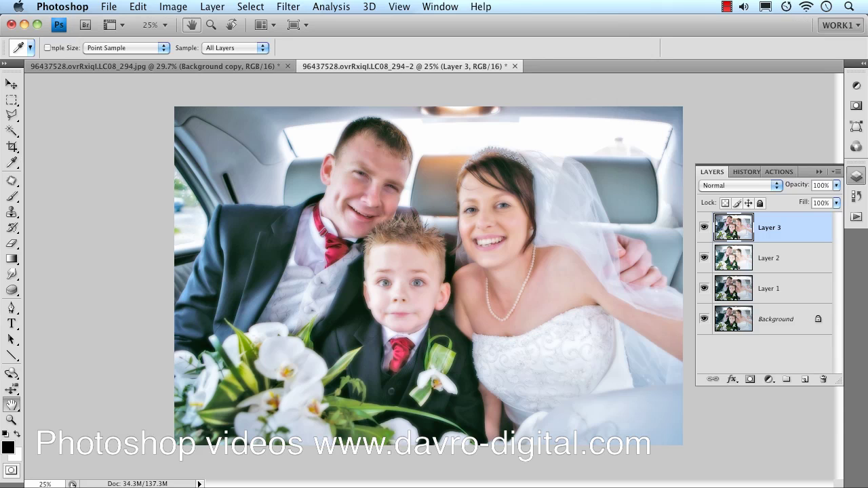
Copy a small rectangular patch near the photo's top edge onto a new Layer 4.
{"action": "key", "text": "h"}
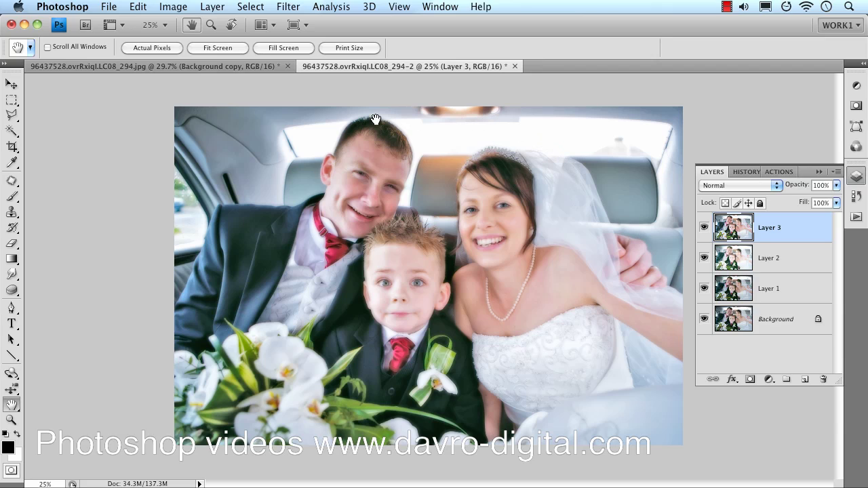
{"action": "left_click", "coordinate": [12, 100]}
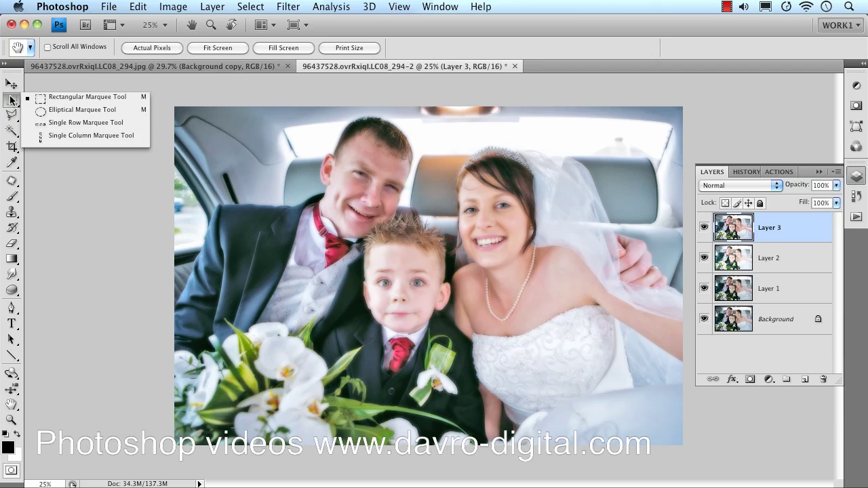
{"action": "left_click", "coordinate": [81, 97]}
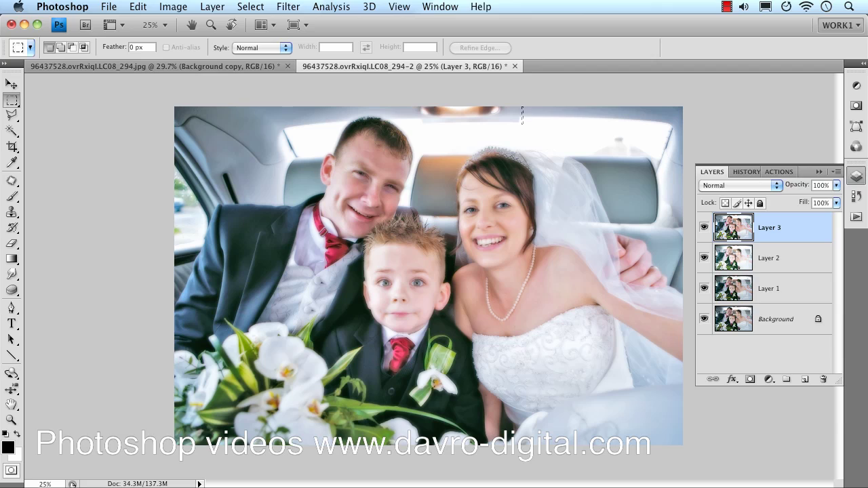
{"action": "left_click_drag", "start_coordinate": [532, 125], "coordinate": [536, 127]}
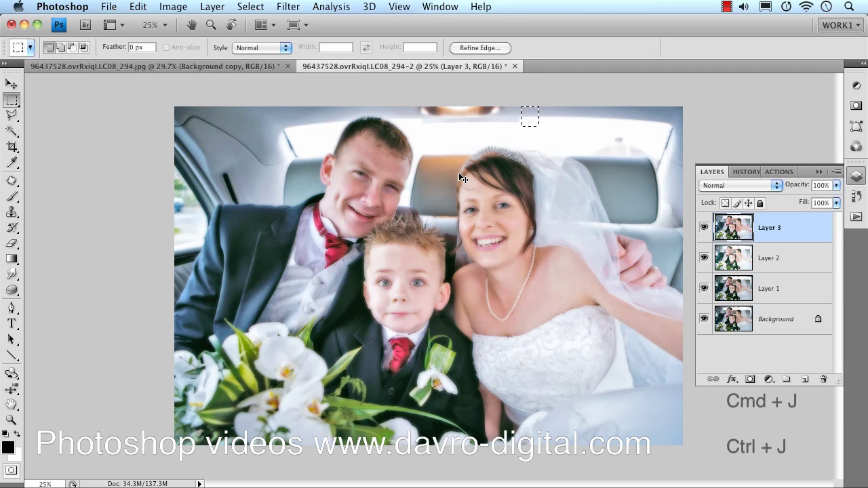
{"action": "key", "text": "super+j"}
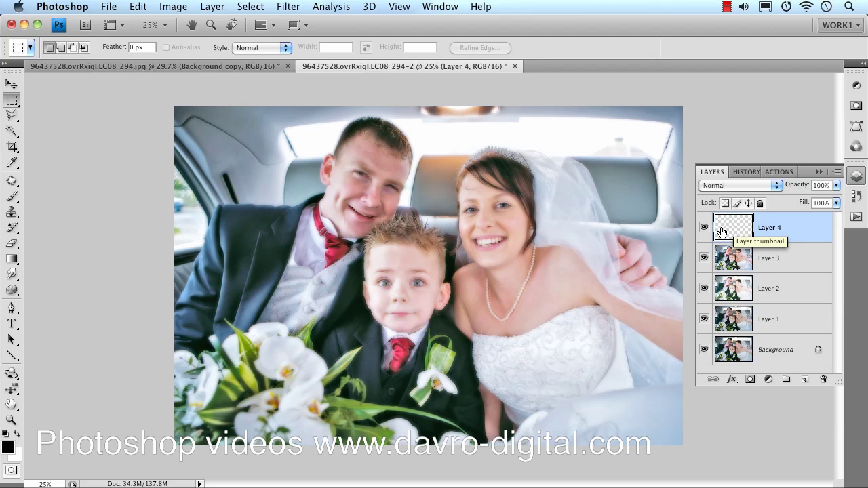
{"action": "key", "text": "super+t"}
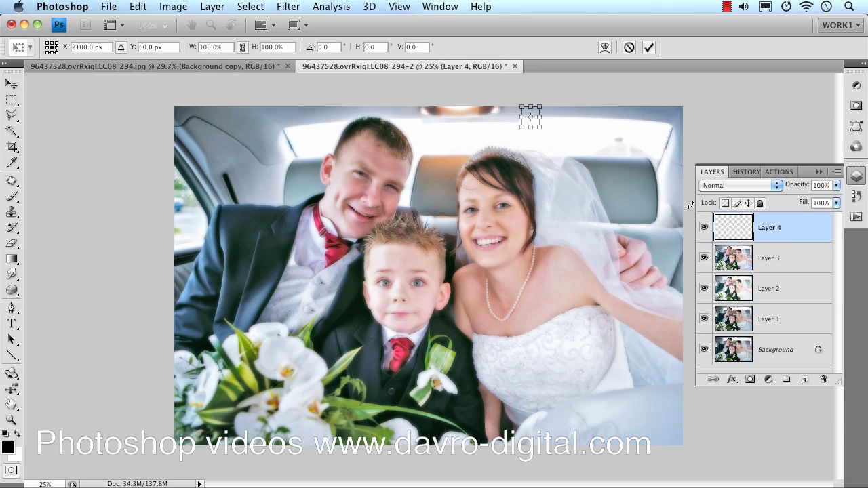
Stretch the Layer 4 patch into a wide strip across the top and warp it into place.
{"action": "left_click_drag", "start_coordinate": [521, 117], "coordinate": [410, 117]}
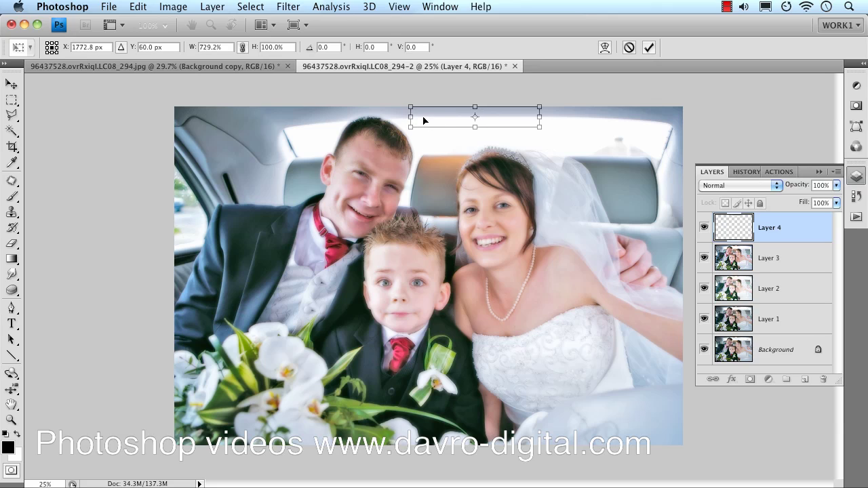
{"action": "right_click", "coordinate": [425, 120]}
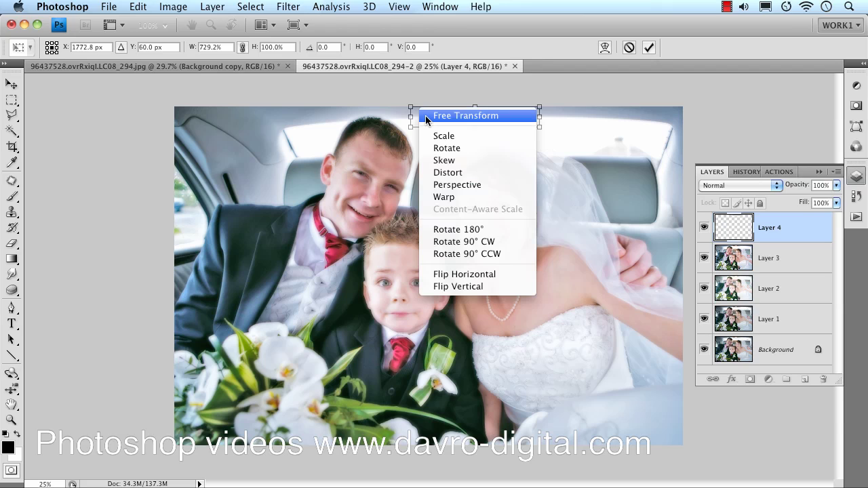
{"action": "left_click", "coordinate": [439, 197]}
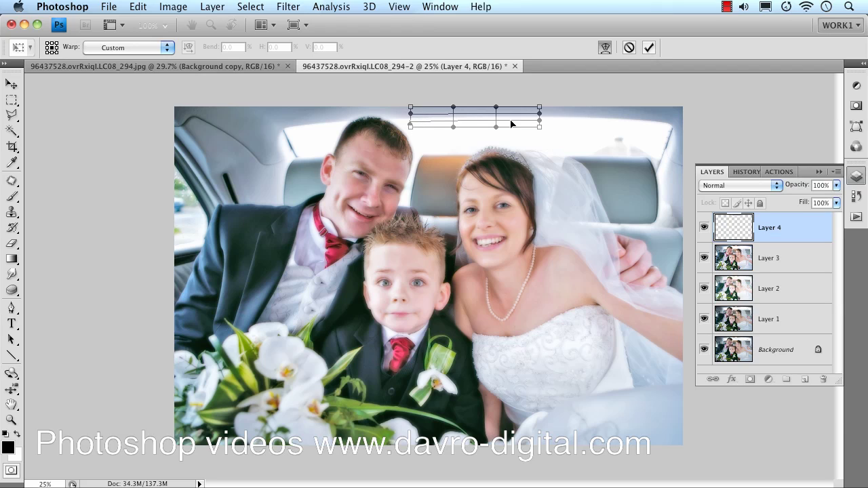
{"action": "key", "text": "Return"}
{"action": "key", "text": "m"}
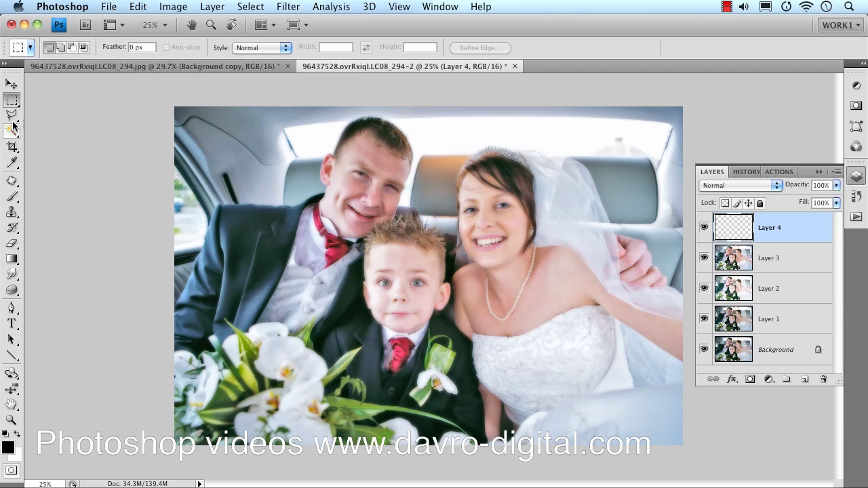
Lasso the headrest on Layer 3 and add a Hue/Saturation adjustment layer masked to it.
{"action": "mouse_move", "coordinate": [11, 115]}
{"action": "left_mouse_down"}
{"action": "mouse_move", "coordinate": [43, 127]}
{"action": "mouse_move", "coordinate": [49, 113]}
{"action": "left_mouse_up"}
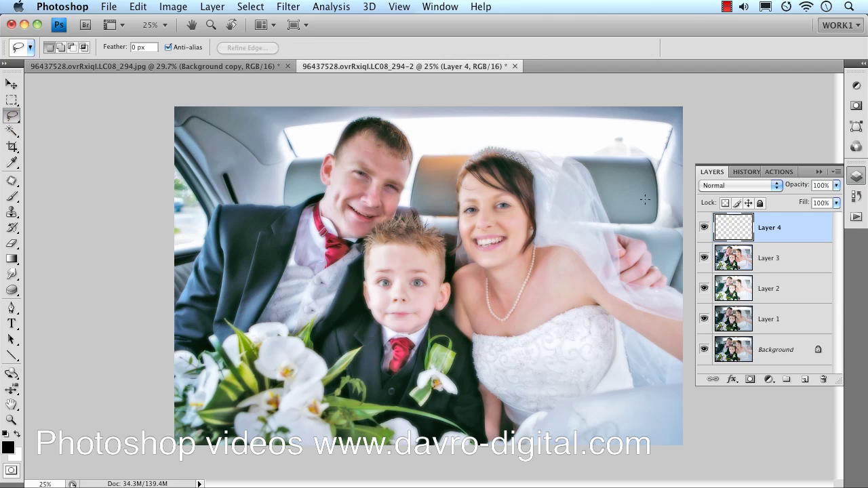
{"action": "left_click", "coordinate": [796, 255]}
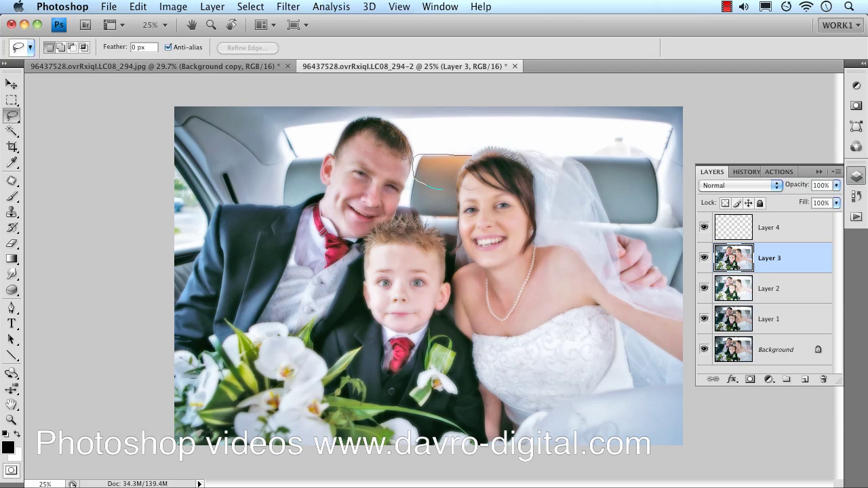
{"action": "left_click_drag", "start_coordinate": [464, 173], "coordinate": [444, 189]}
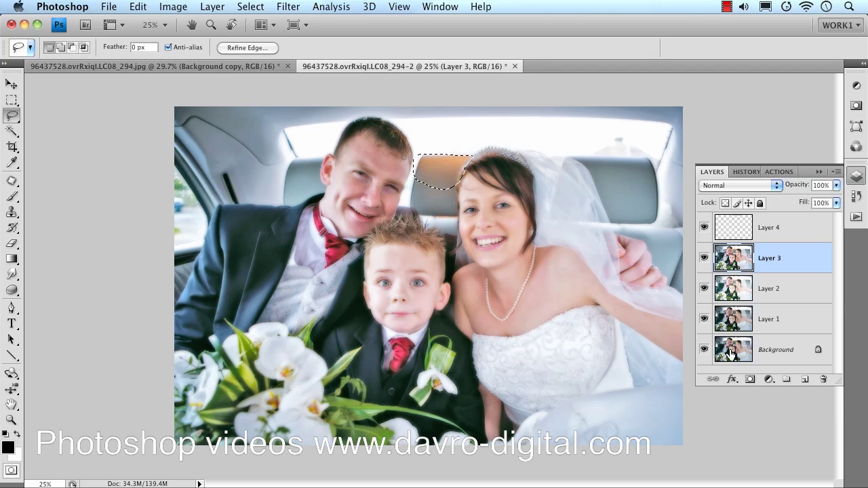
{"action": "left_click", "coordinate": [767, 380]}
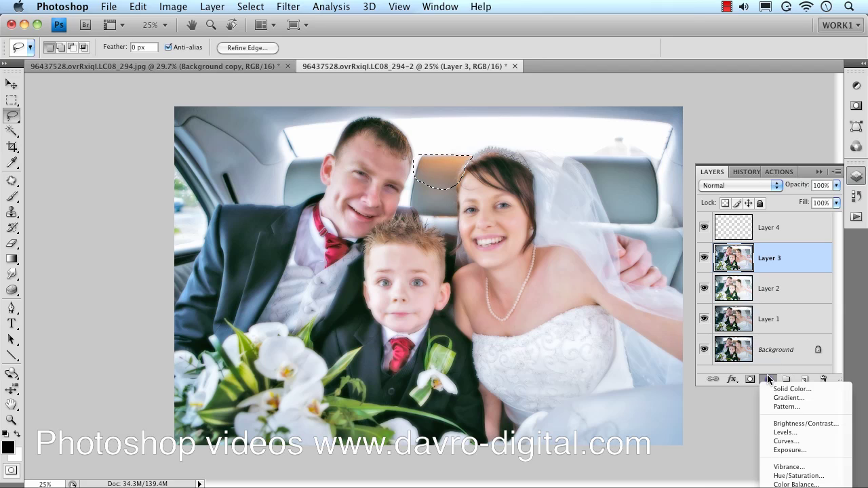
{"action": "left_click", "coordinate": [789, 475]}
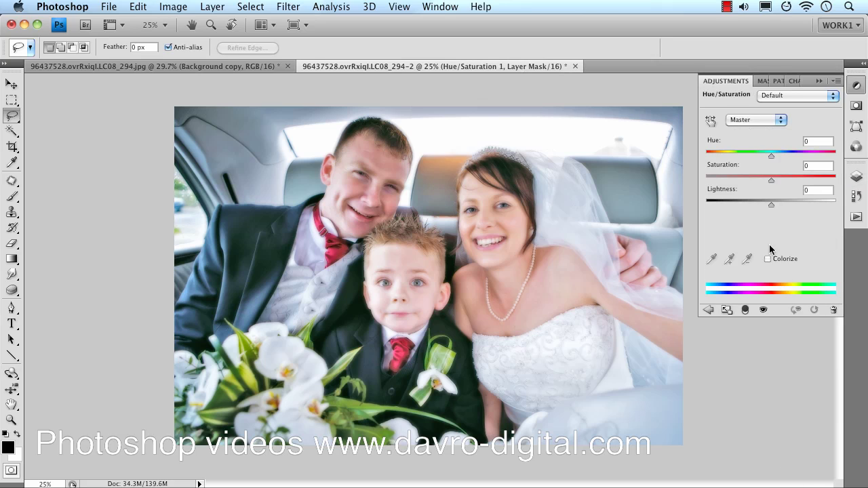
Target the headrest's Yellows and set Hue -2, Saturation -76, Lightness +62.
{"action": "left_click", "coordinate": [710, 121]}
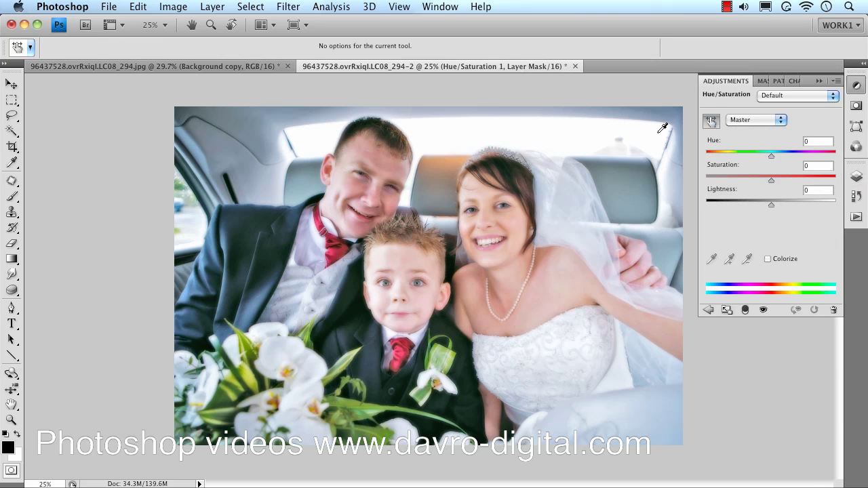
{"action": "left_click", "coordinate": [456, 162]}
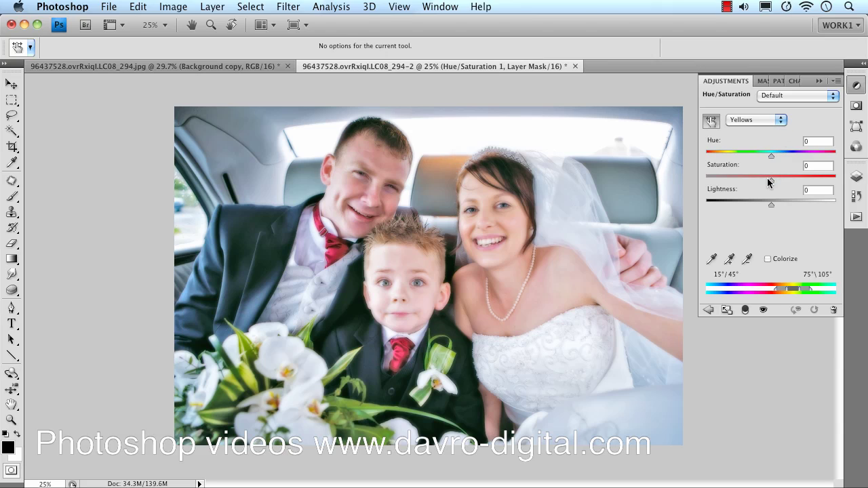
{"action": "left_click_drag", "start_coordinate": [771, 180], "coordinate": [770, 159]}
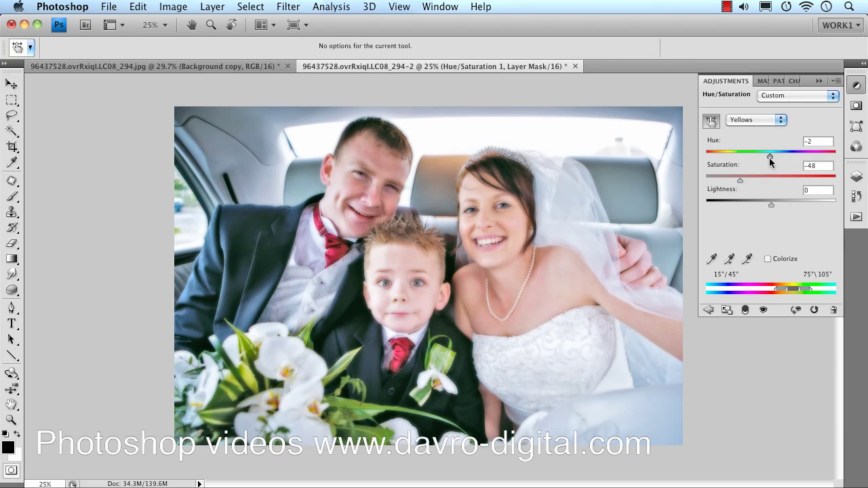
{"action": "left_click_drag", "start_coordinate": [726, 179], "coordinate": [729, 179]}
{"action": "left_click_drag", "start_coordinate": [779, 203], "coordinate": [811, 204]}
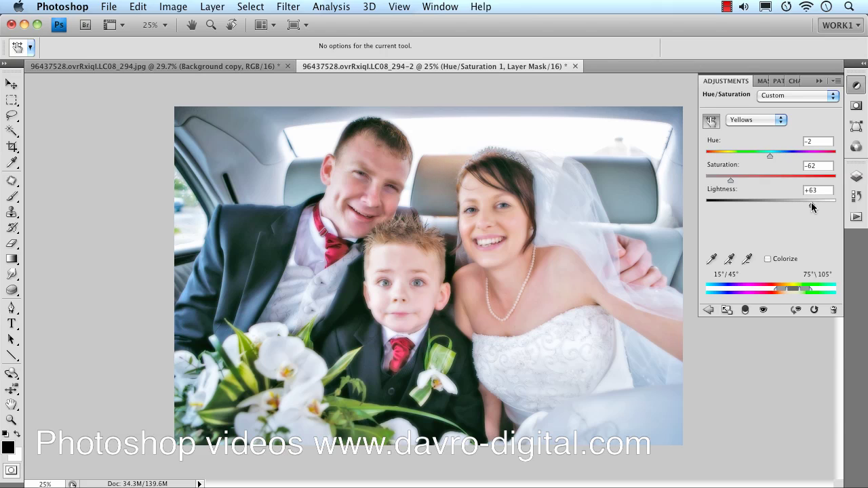
{"action": "left_click_drag", "start_coordinate": [731, 180], "coordinate": [722, 184]}
{"action": "left_click", "coordinate": [856, 175]}
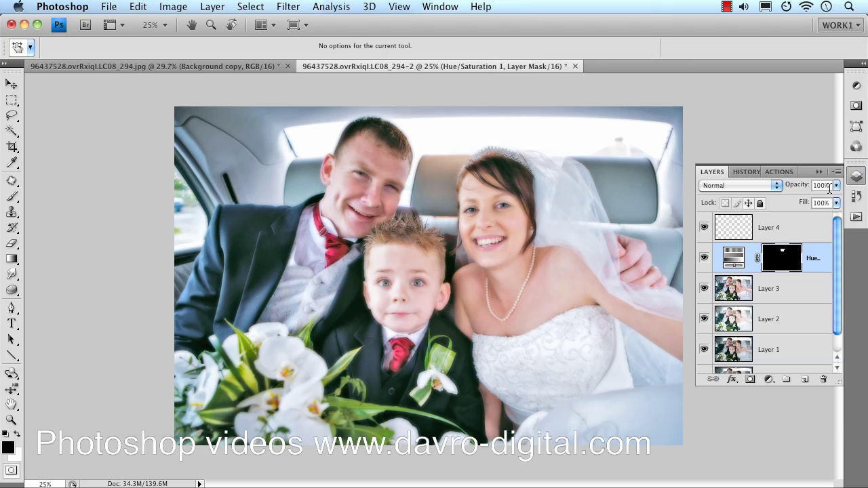
{"action": "left_click", "coordinate": [704, 258]}
{"action": "left_click", "coordinate": [704, 258]}
{"action": "scroll", "coordinate": [839, 298], "scroll_direction": "down", "scroll_amount": 2}
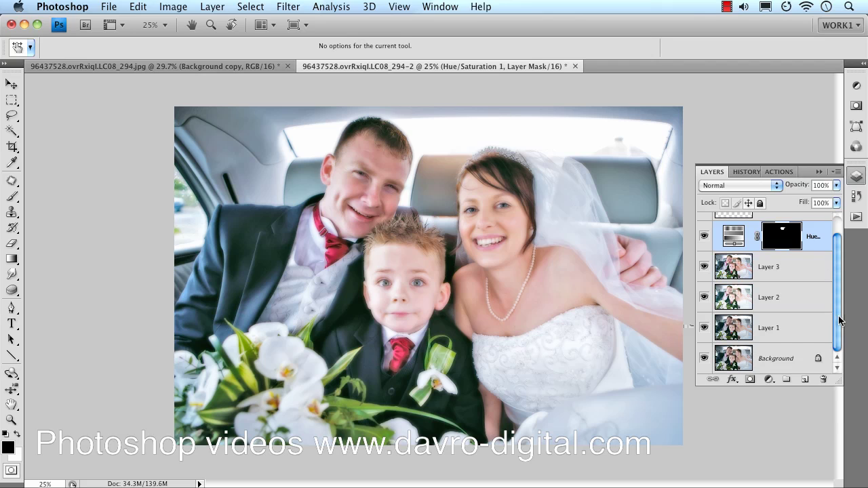
{"action": "left_click", "coordinate": [704, 358], "text": "alt"}
{"action": "left_click", "coordinate": [702, 363], "text": "alt"}
{"action": "left_click", "coordinate": [703, 363], "text": "alt"}
{"action": "left_click", "coordinate": [703, 364], "text": "alt"}
{"action": "left_click", "coordinate": [216, 66]}
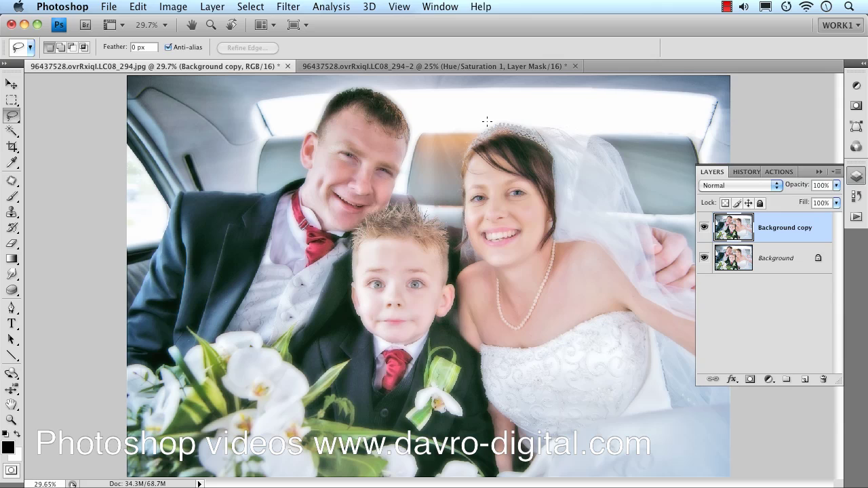
{"action": "key", "text": "ctrl+shift+d"}
{"action": "left_click", "coordinate": [367, 66]}
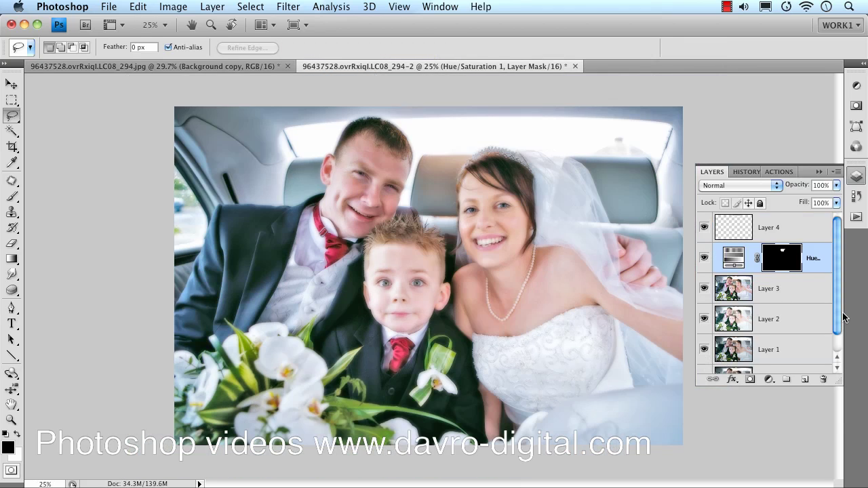
{"action": "left_click_drag", "start_coordinate": [837, 317], "coordinate": [833, 334]}
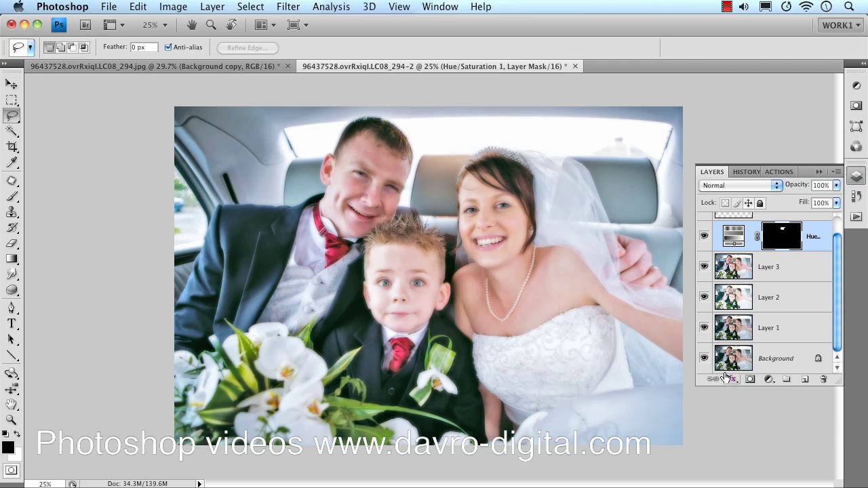
{"action": "left_click", "coordinate": [705, 360], "text": "alt"}
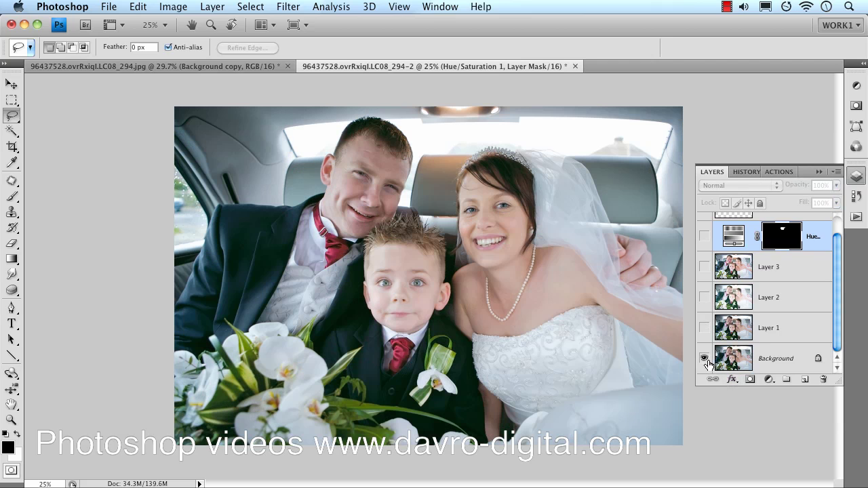
{"action": "left_click", "coordinate": [705, 359], "text": "alt"}
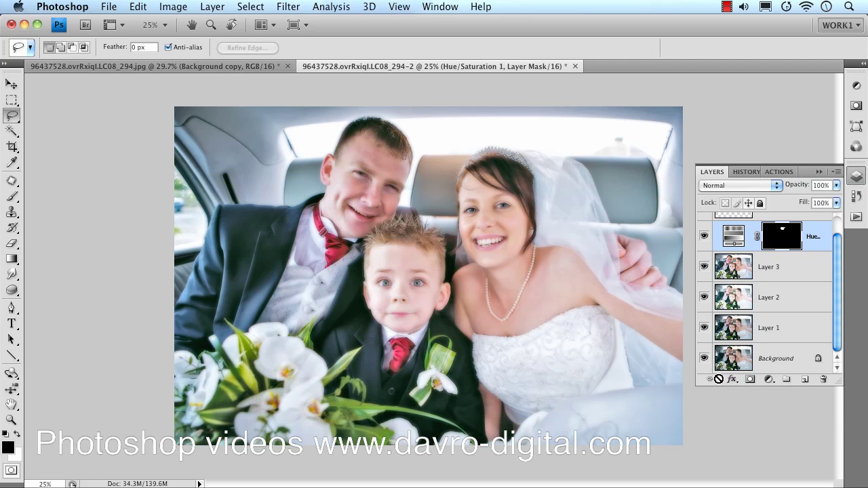